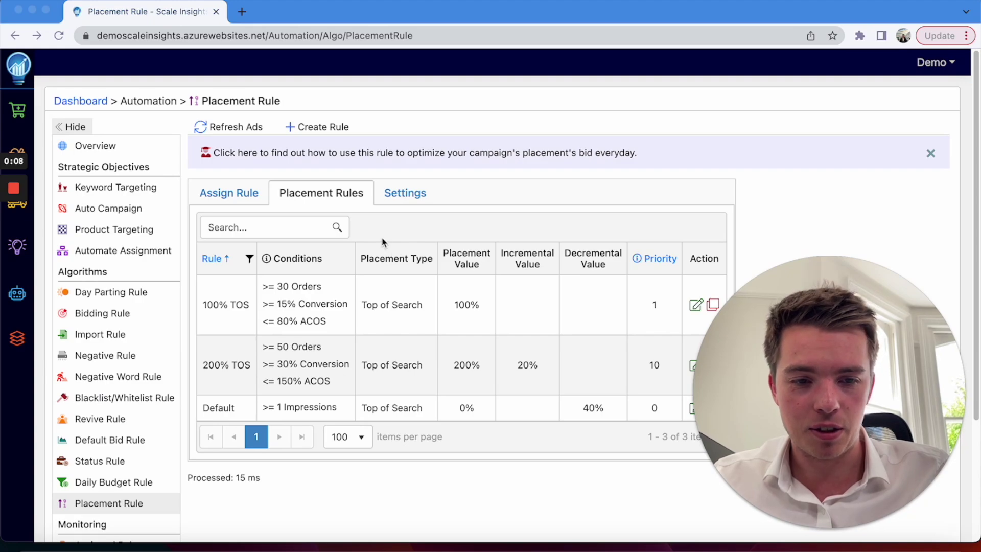
Review the 100% TOS, 200% TOS and Default rules, then open 100% TOS for editing
scroll(512, 266, "down", 1)
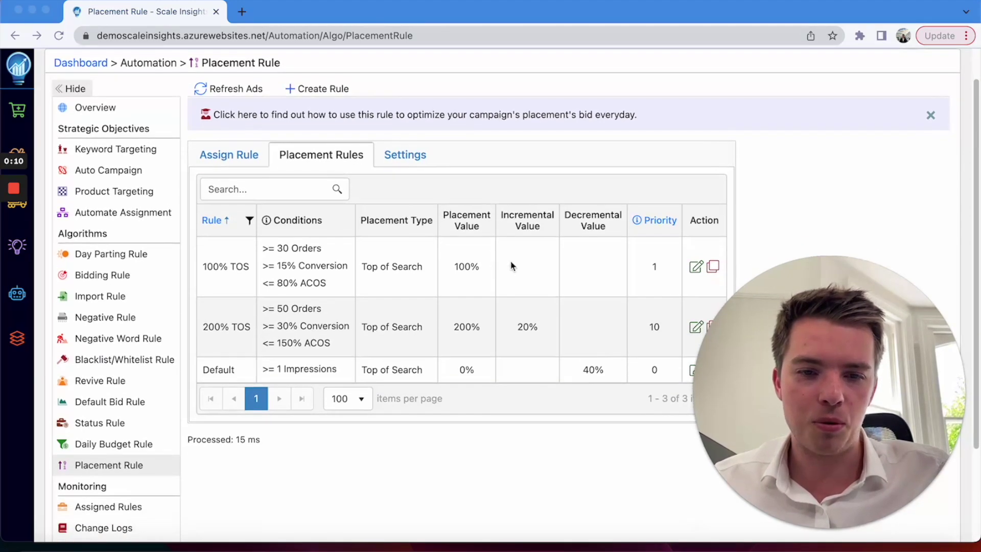
scroll(449, 288, "down", 1)
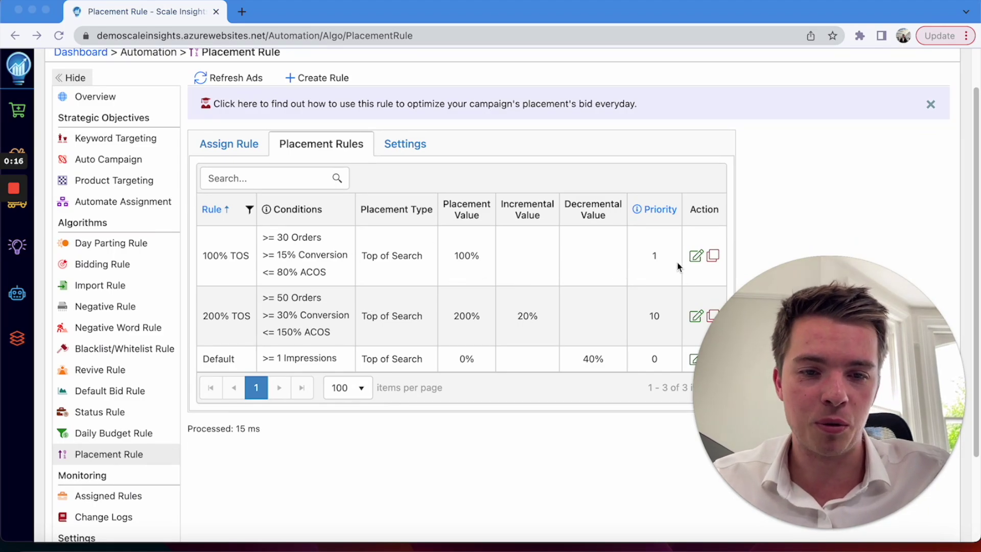
left_click(696, 256)
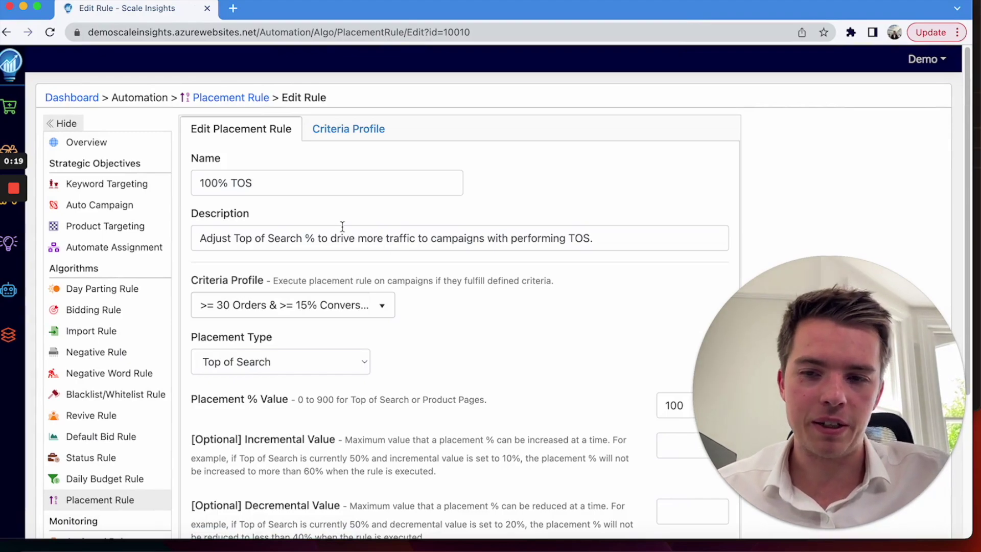
Keep the 100% TOS rule on the >= 30 Orders & >= 15% Conversion criteria profile
scroll(376, 272, "down", 5)
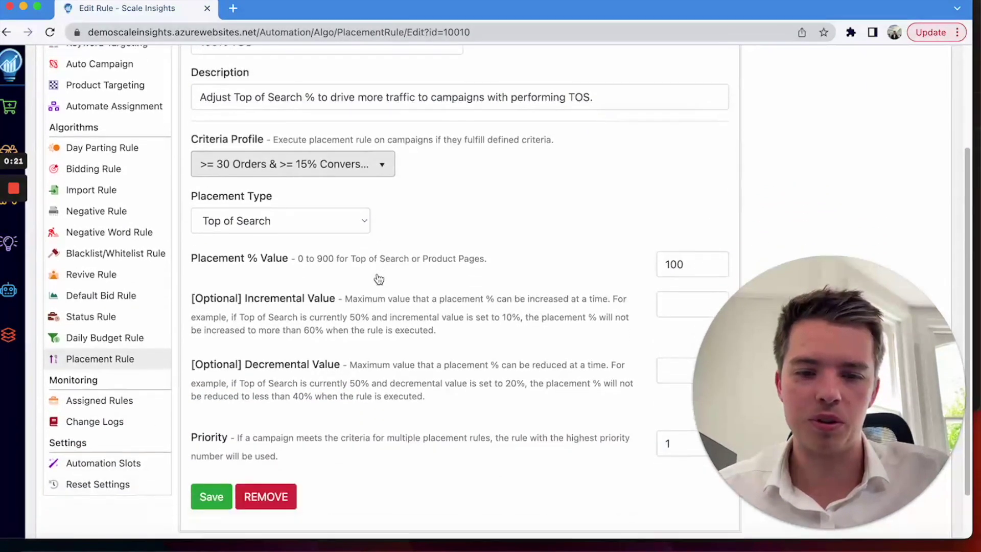
left_click_drag(811, 352, 812, 233)
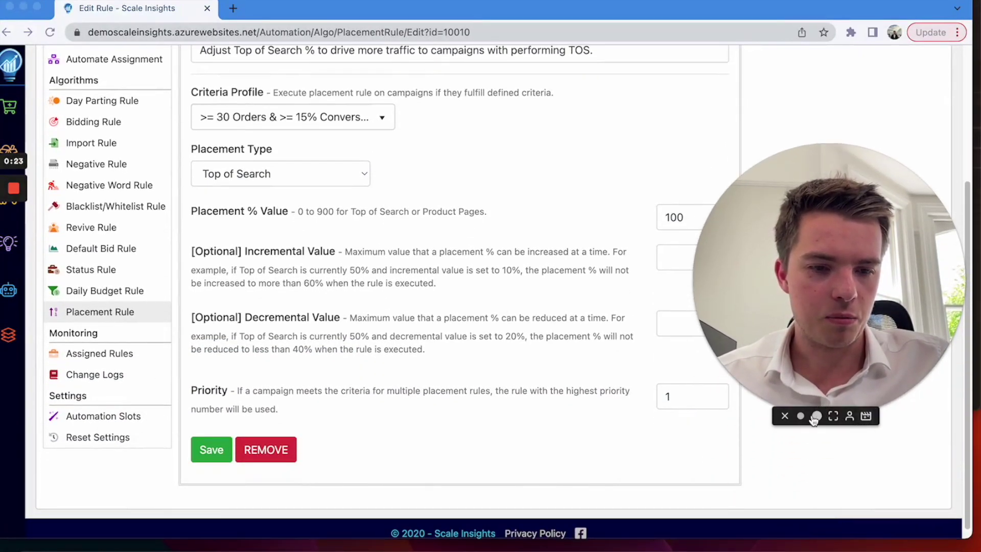
left_click(800, 415)
left_click_drag(780, 331, 916, 444)
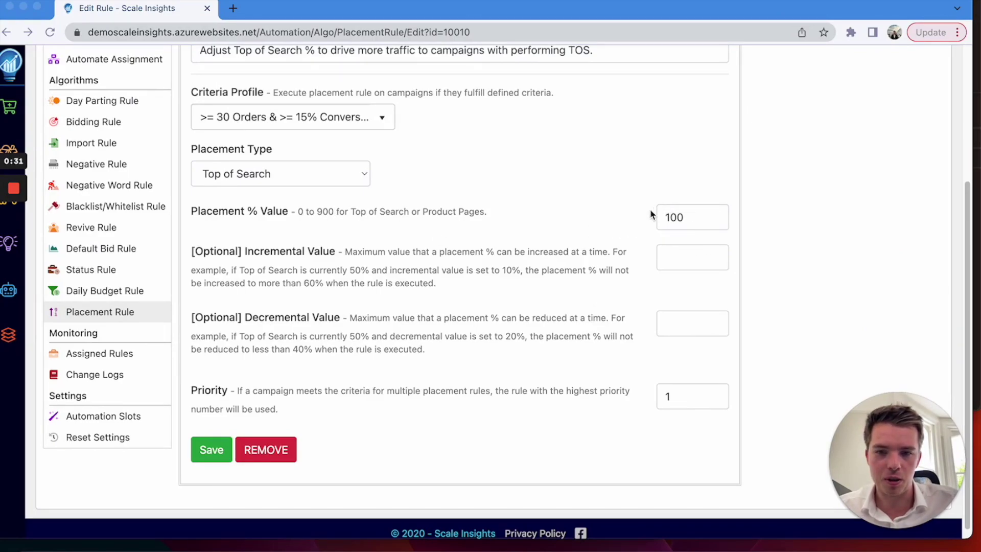
left_click(274, 118)
left_click(273, 119)
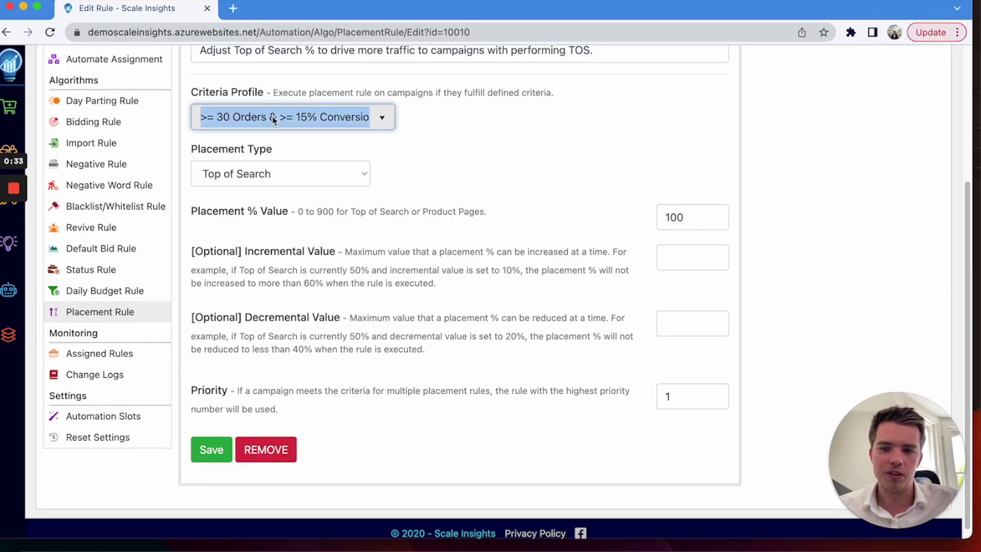
left_click(273, 117)
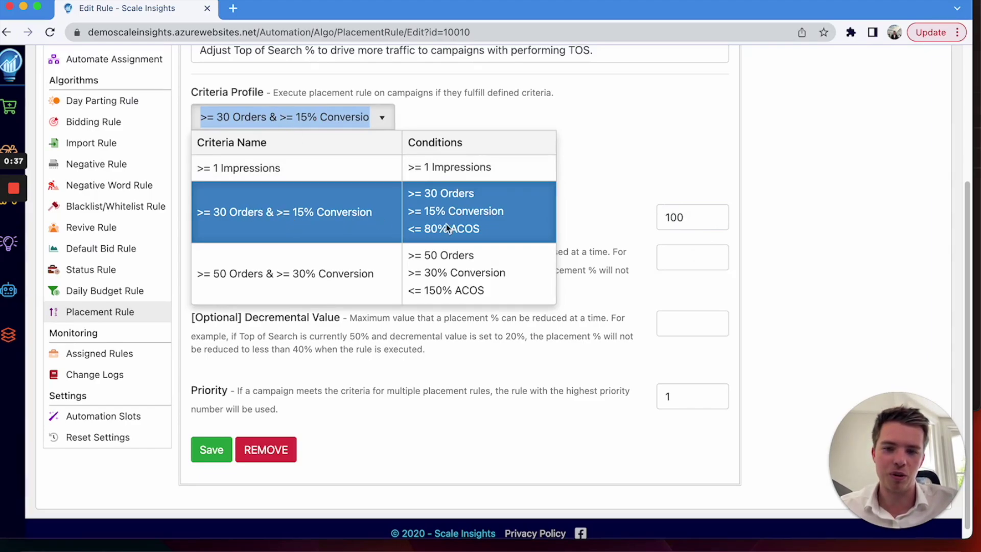
left_click(471, 239)
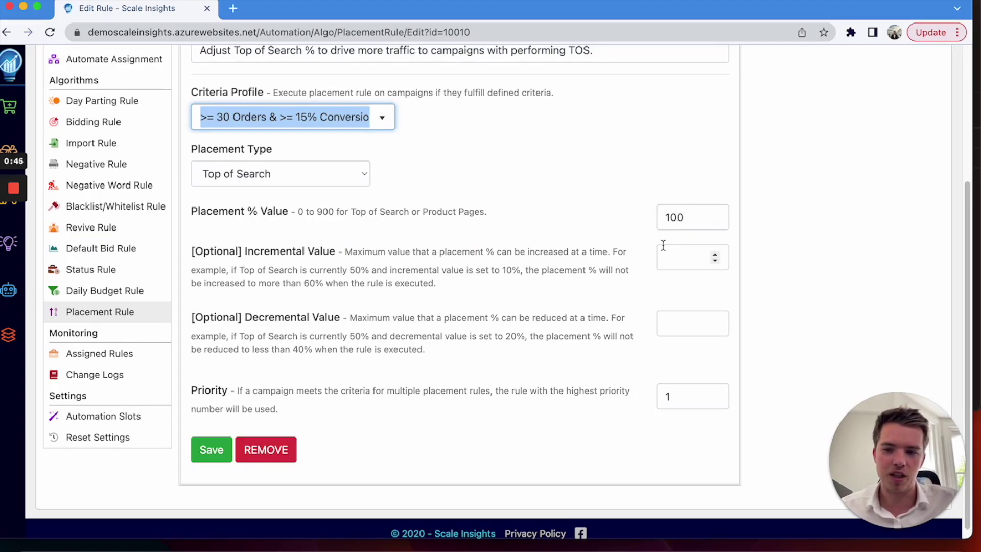
scroll(323, 261, "down", 1)
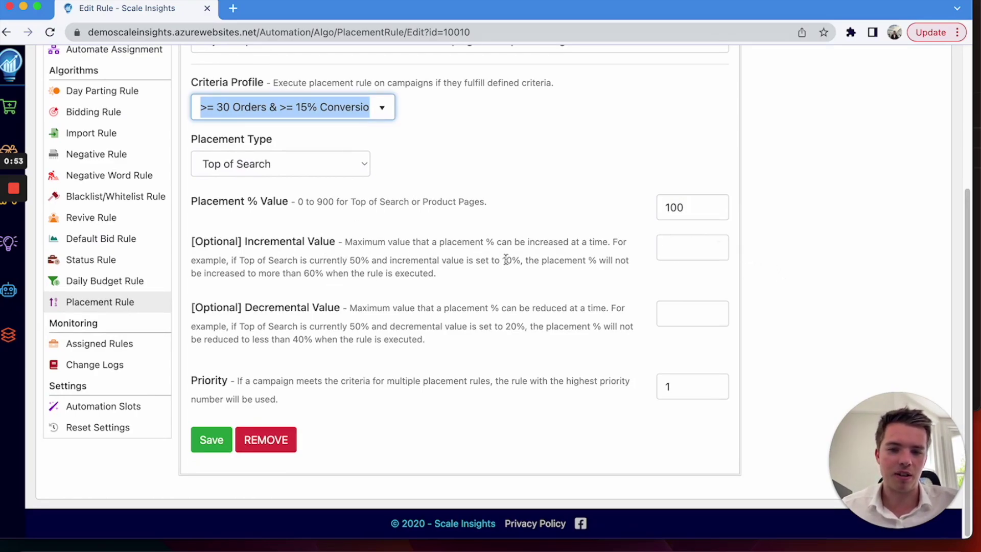
left_click(676, 248)
type("10")
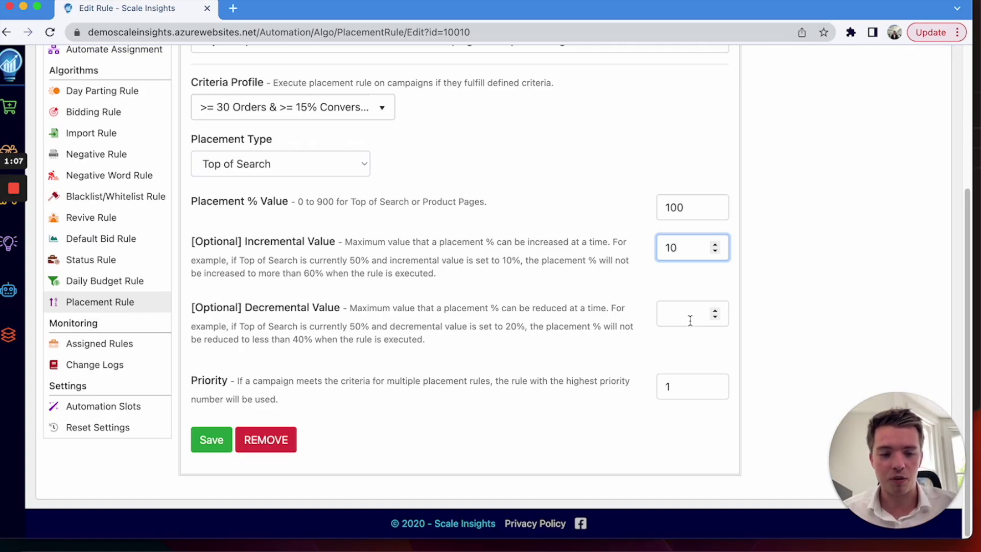
left_click_drag(679, 249, 669, 250)
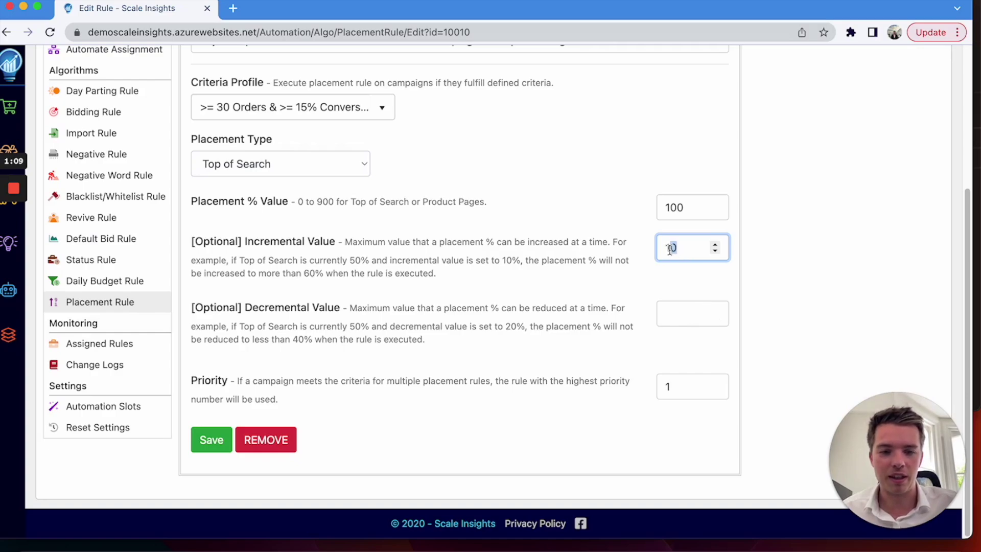
key("BackSpace")
key("BackSpace")
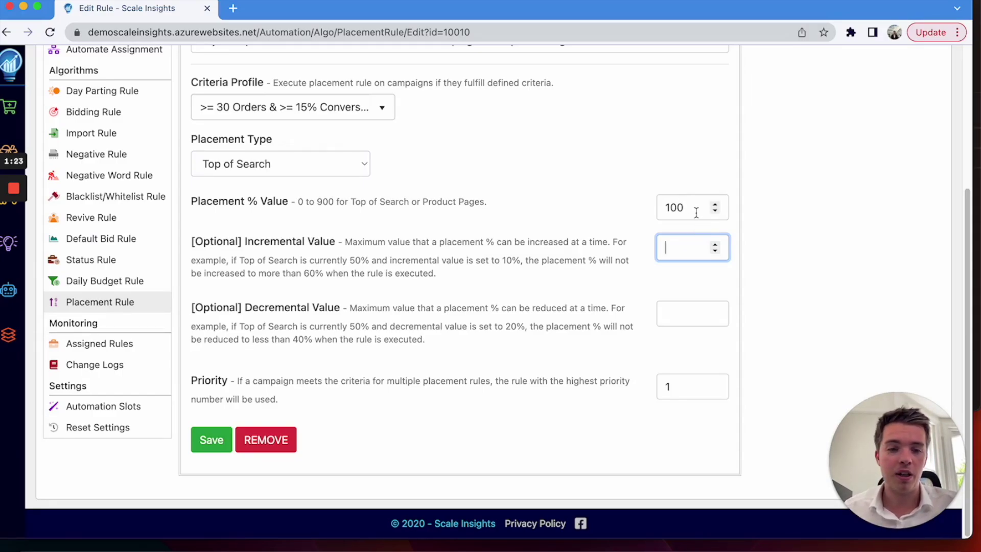
left_click(222, 443)
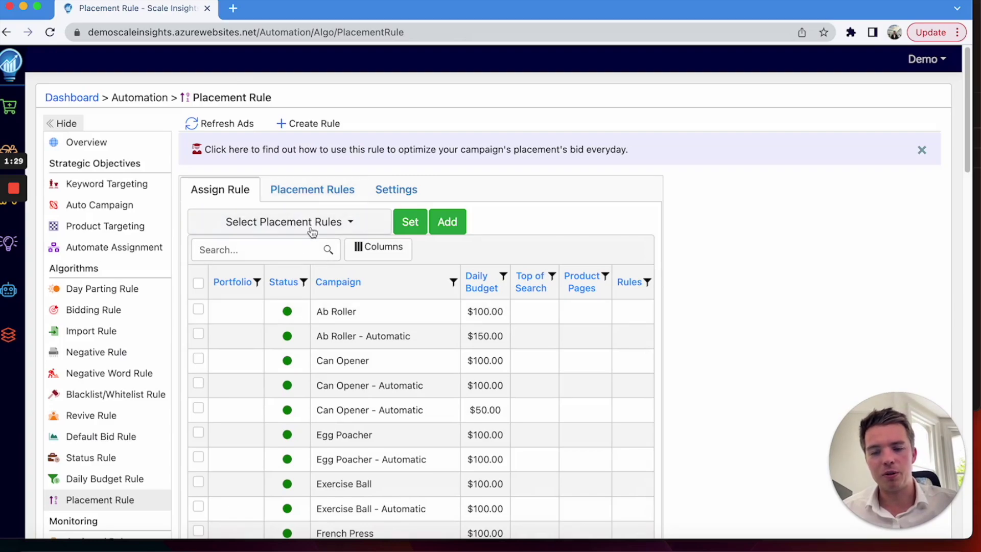
Start a new placement rule and view its three existing criteria profiles
left_click(304, 195)
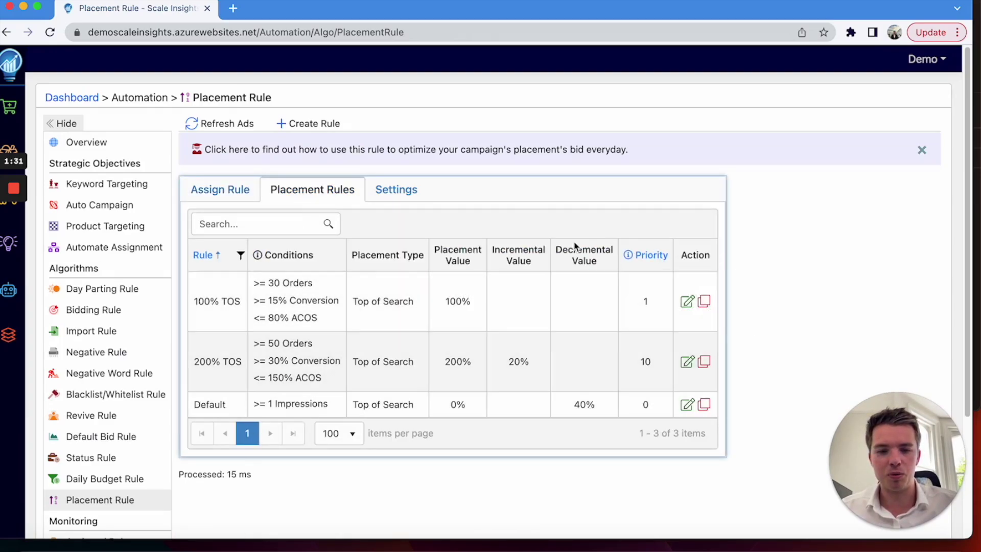
left_click(313, 124)
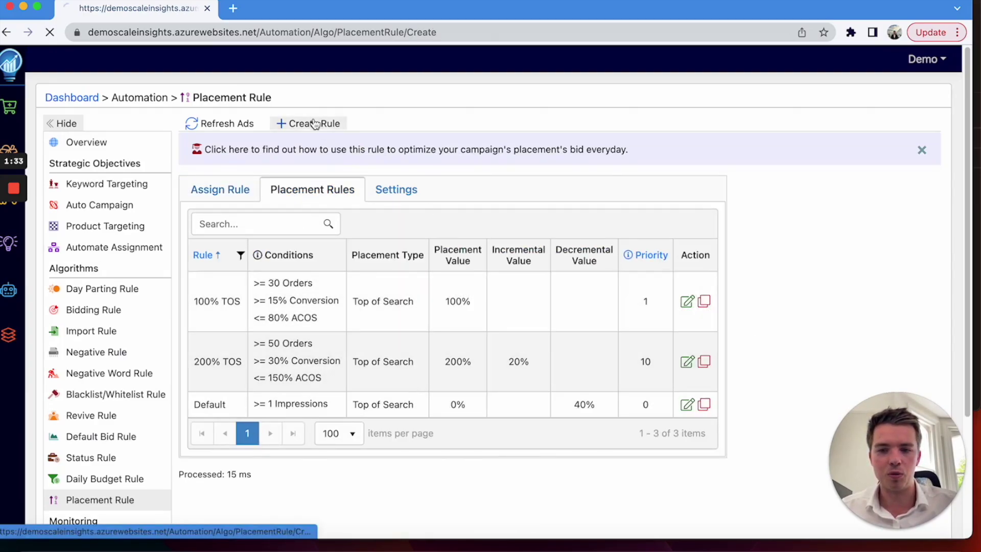
scroll(329, 264, "down", 5)
scroll(330, 358, "up", 5)
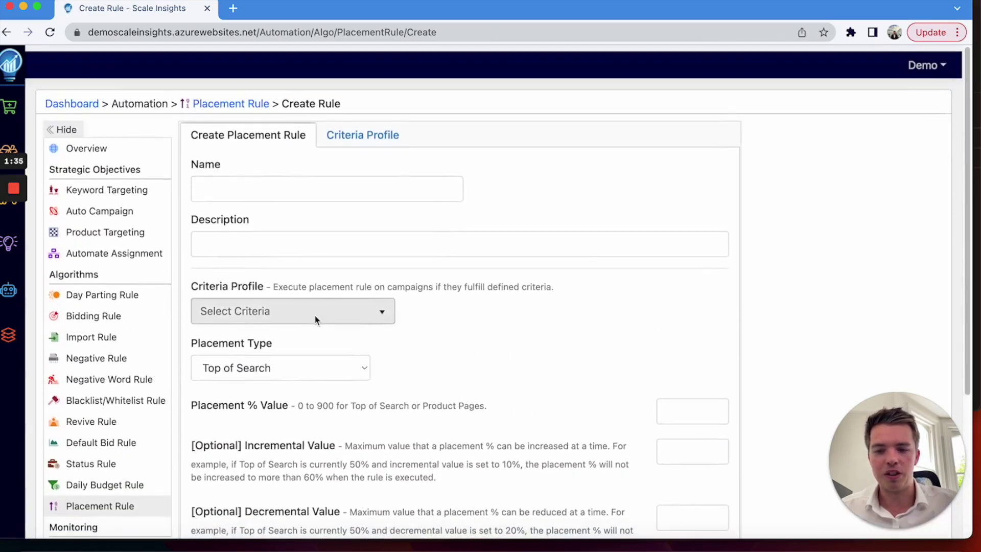
left_click(310, 304)
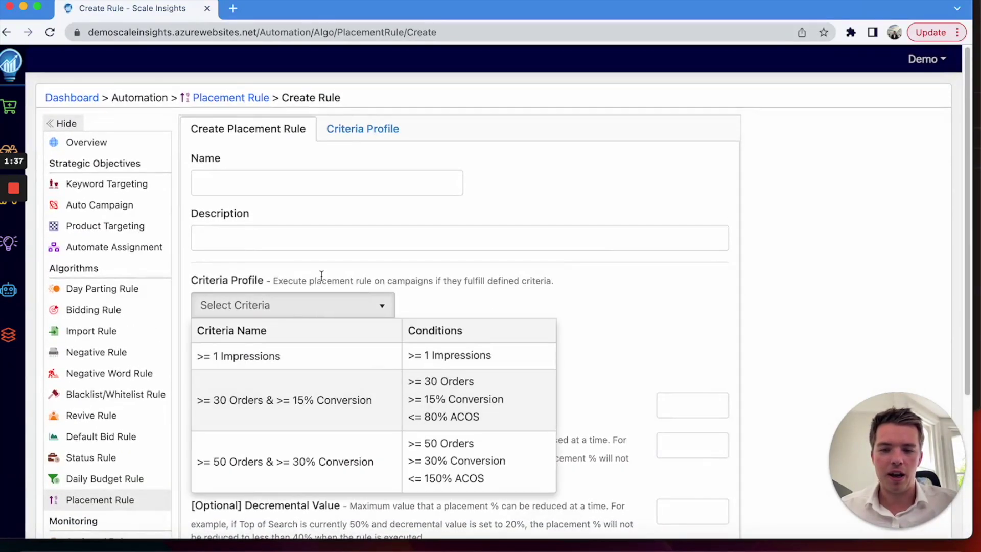
left_click(340, 134)
Begin a new criteria profile with minimums of 30 clicks, 5 units and 10% conversion
left_click(215, 159)
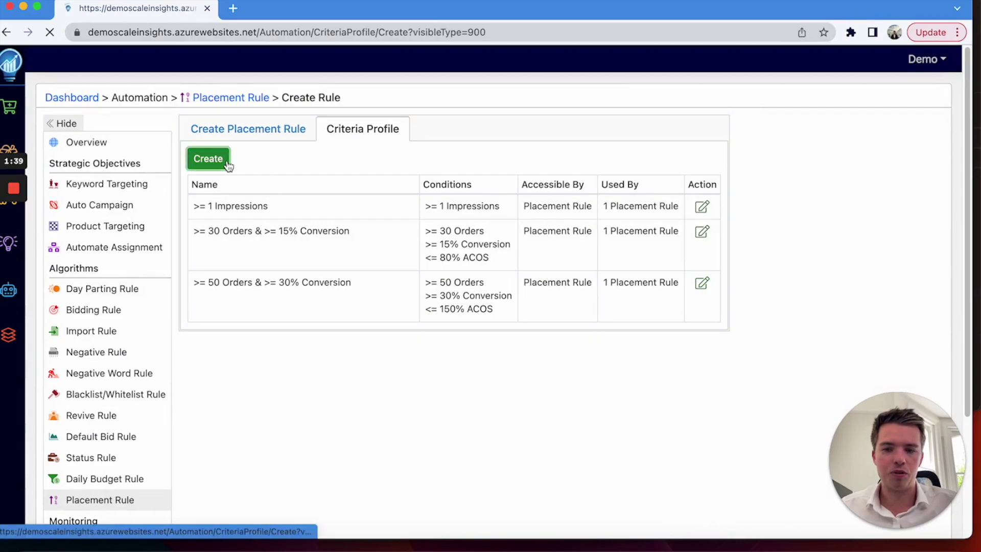
scroll(365, 324, "down", 2)
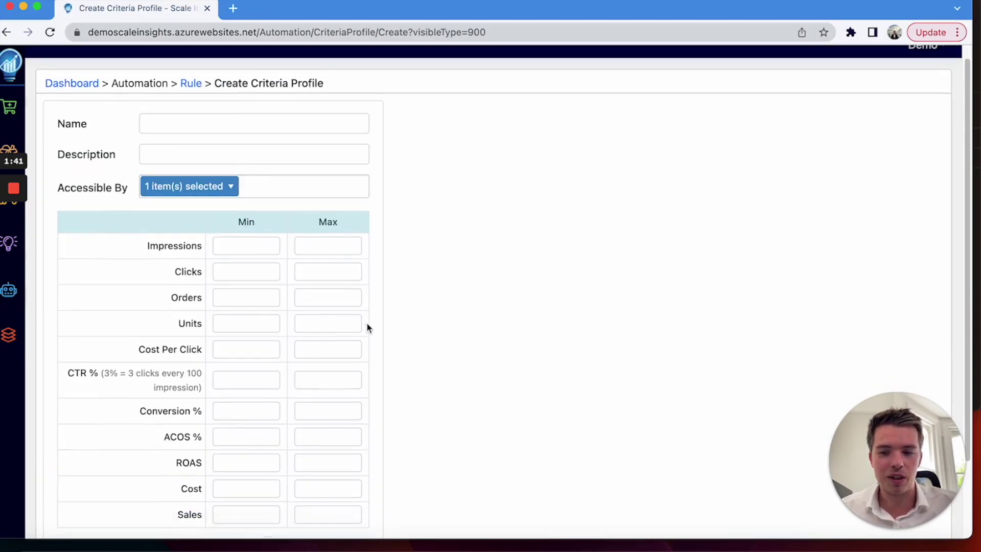
left_click(247, 229)
type("30")
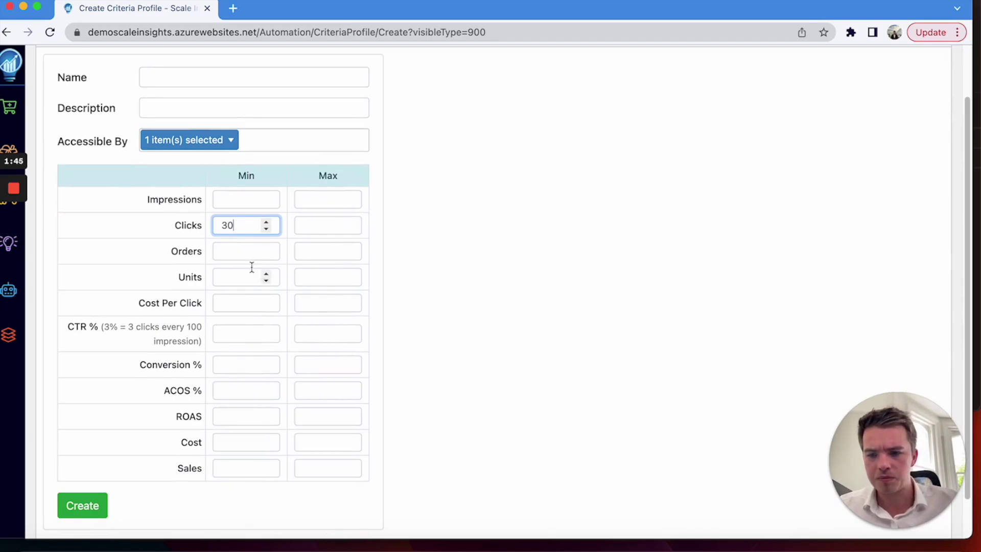
left_click(239, 281)
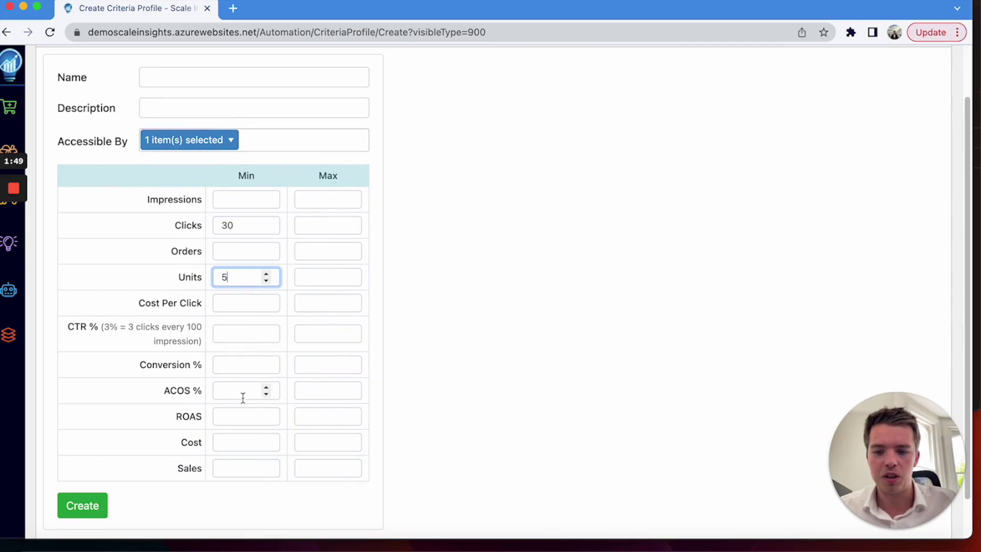
left_click(241, 371)
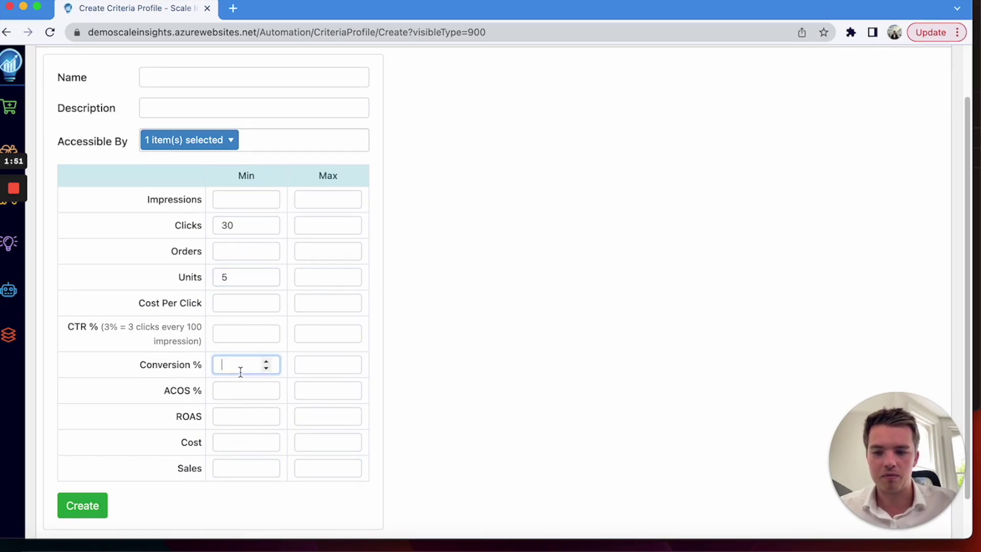
type("0")
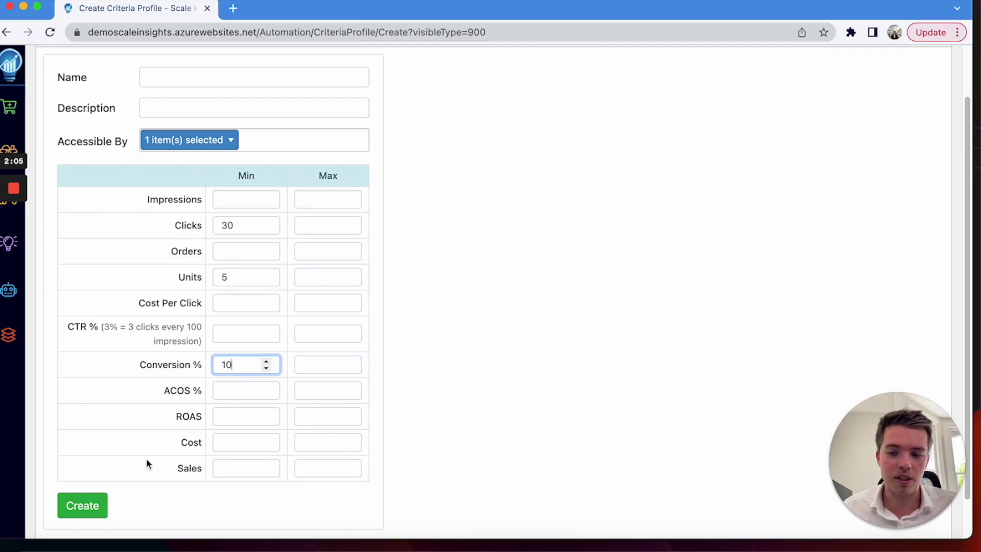
Fill in the missing profile name and create the criteria profile
left_click(84, 505)
scroll(153, 71, "up", 2)
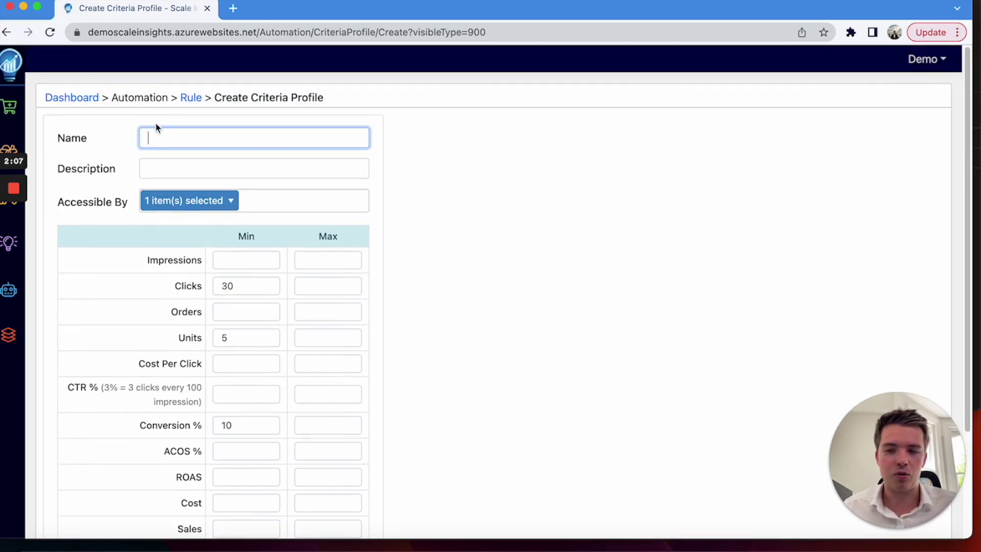
type("g")
scroll(188, 260, "down", 4)
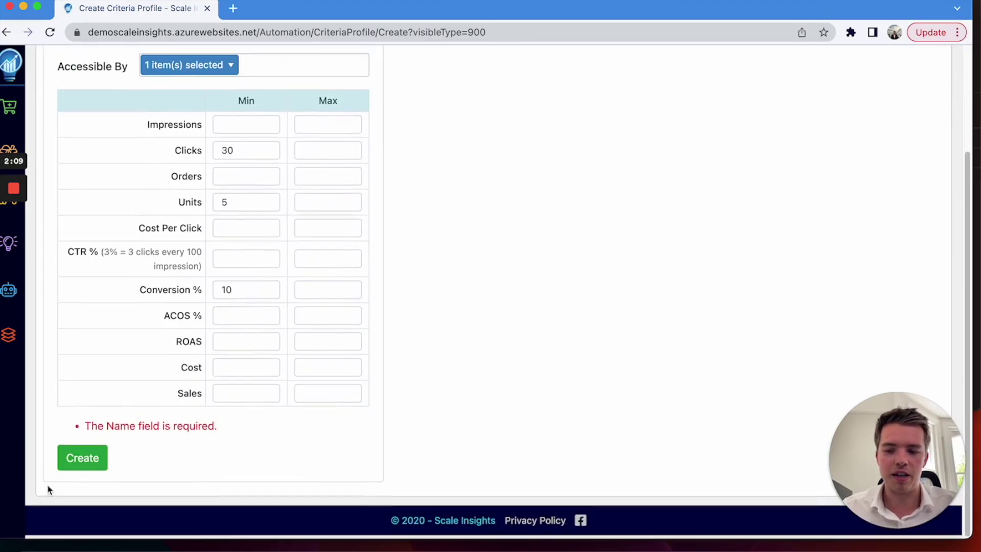
left_click(86, 472)
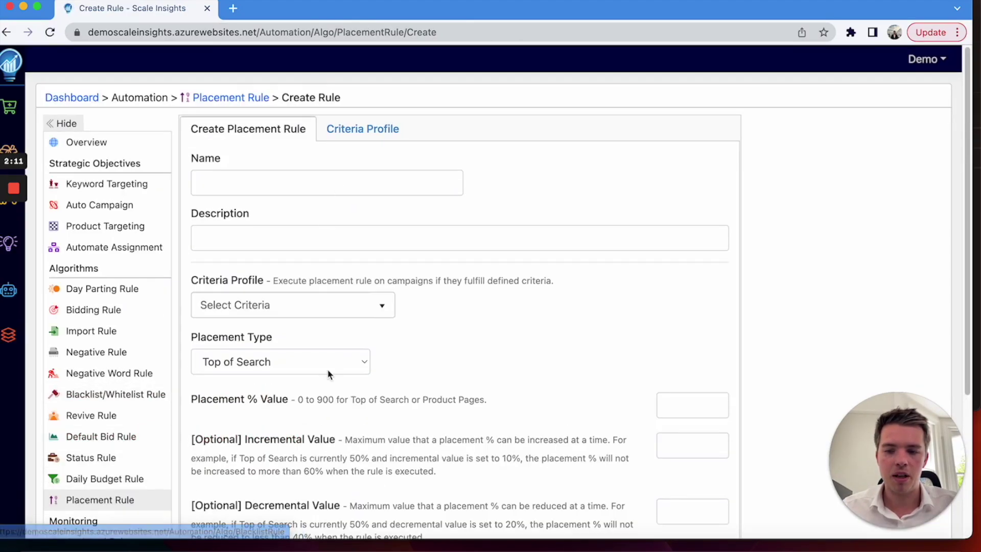
Confirm the >= 30 Clicks, >= 5 Units, >= 10% Conversion profile is listed, leaving criteria unselected
left_click(313, 315)
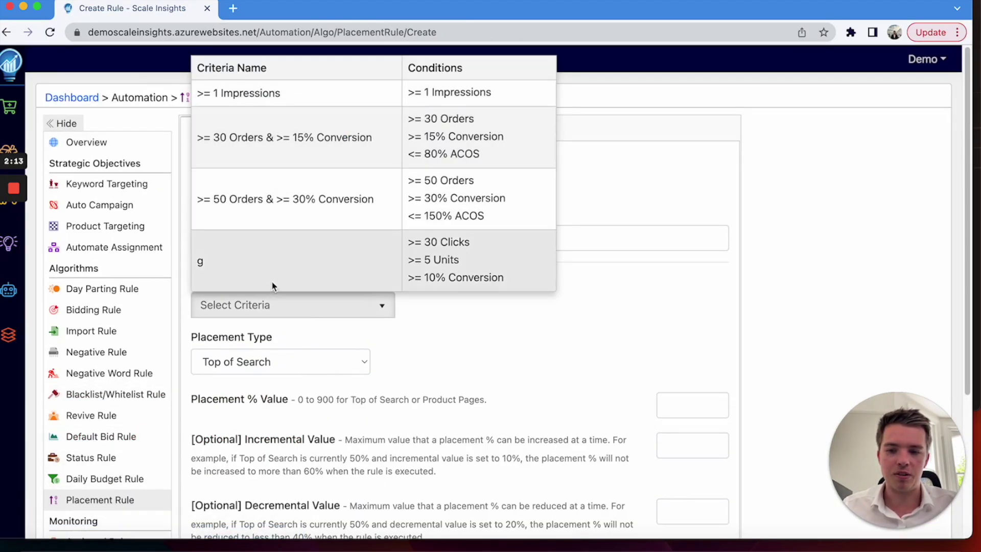
left_click(725, 388)
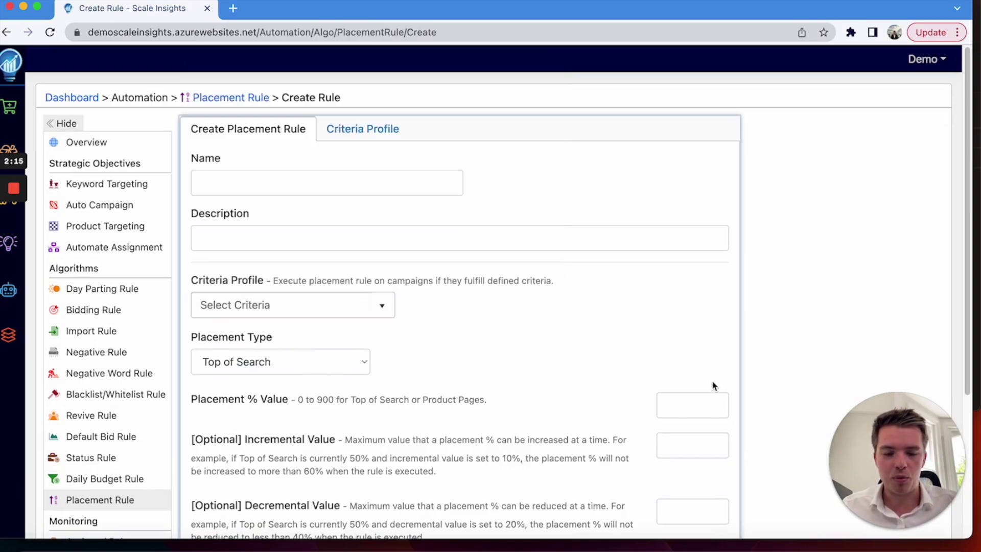